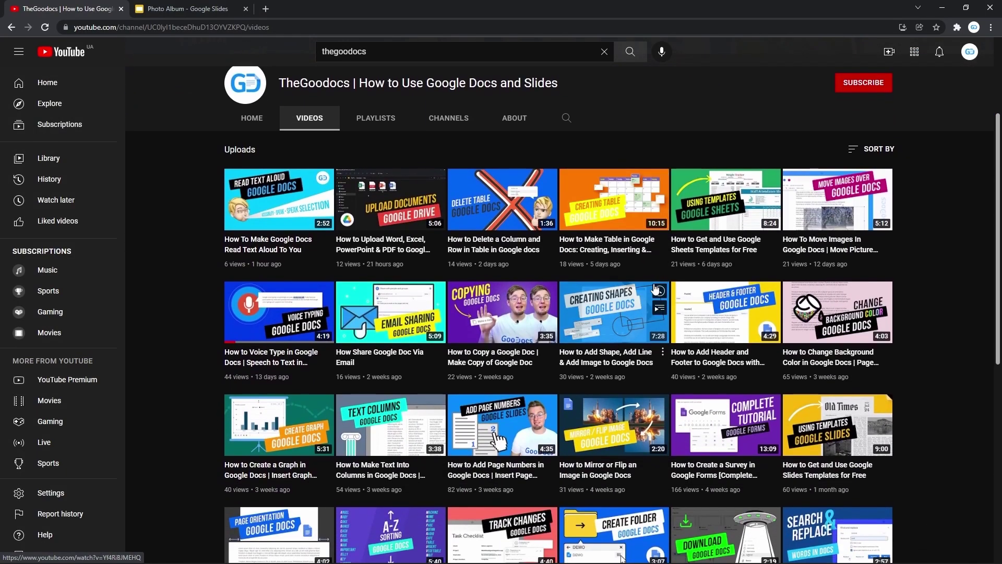
Scroll through the channel's video uploads, then switch to the Photo Album presentation tab.
scroll(654, 288, down, 3)
scroll(655, 288, down, 2)
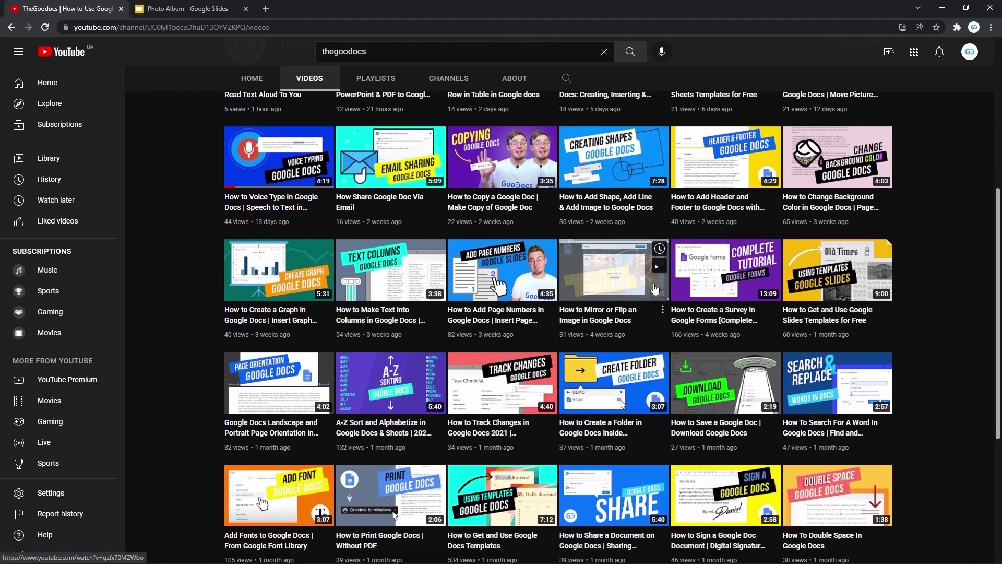
key(ctrl+Tab)
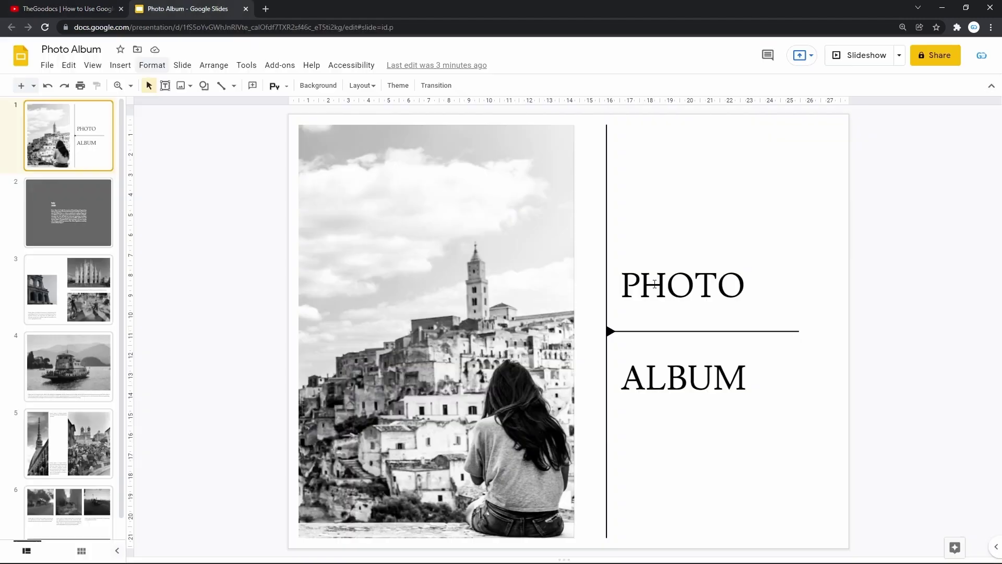
click(99, 223)
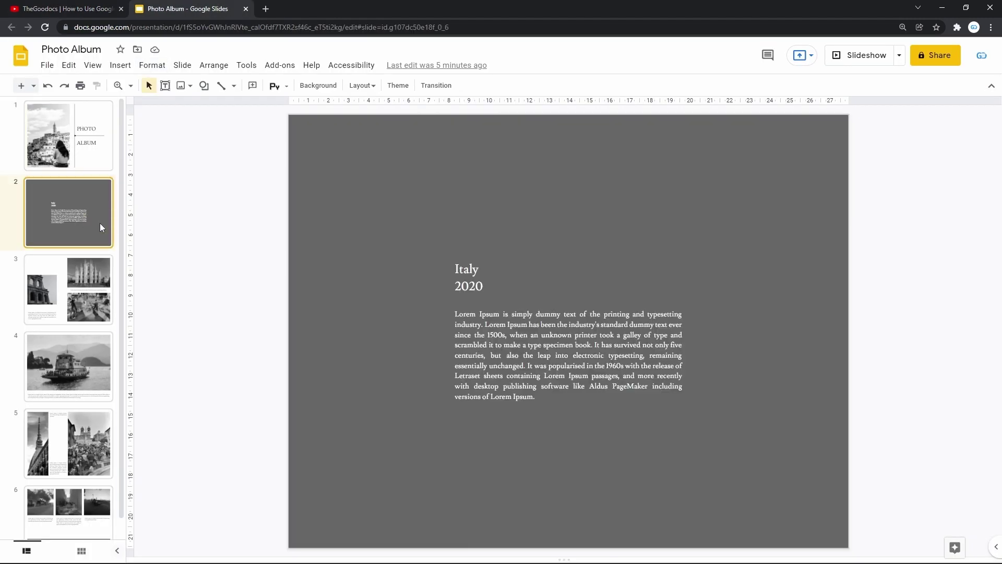
click(120, 65)
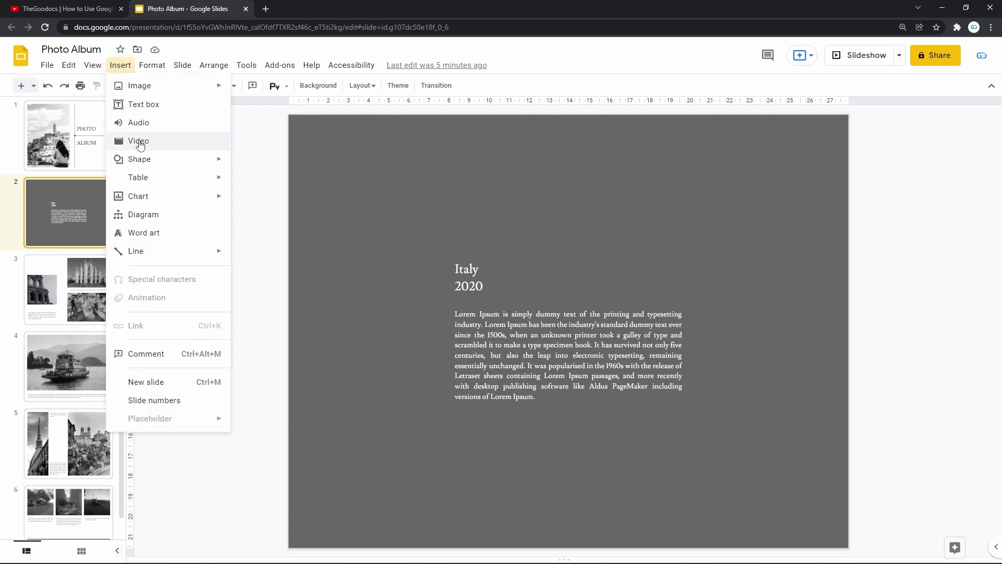
click(139, 141)
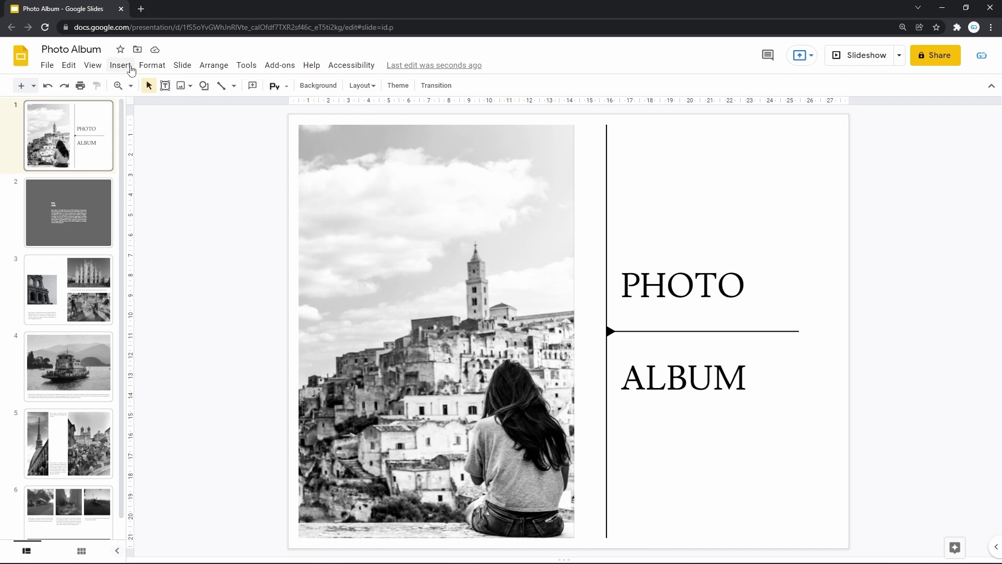
Start inserting a video and search YouTube for 'Google Docs'.
click(131, 70)
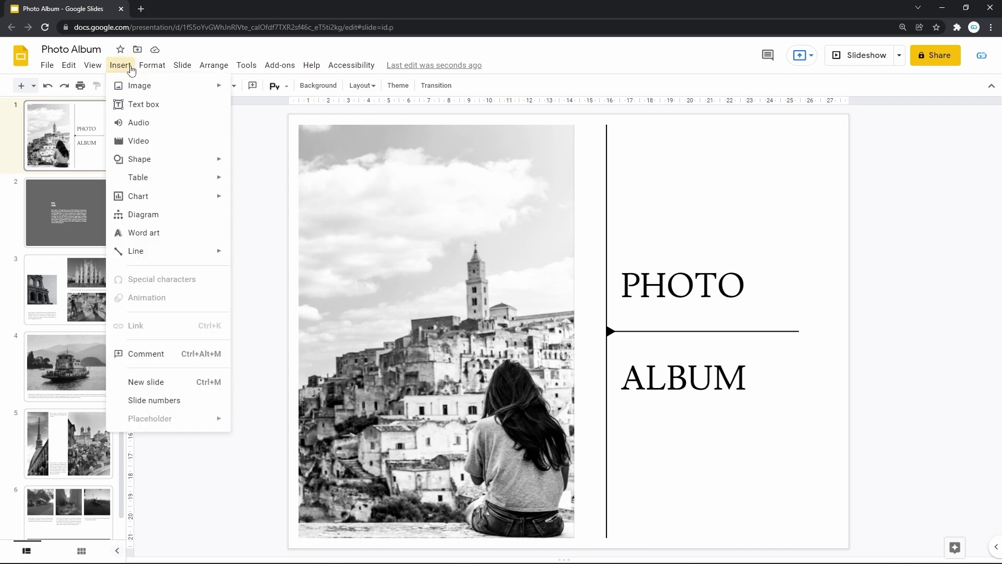
click(152, 147)
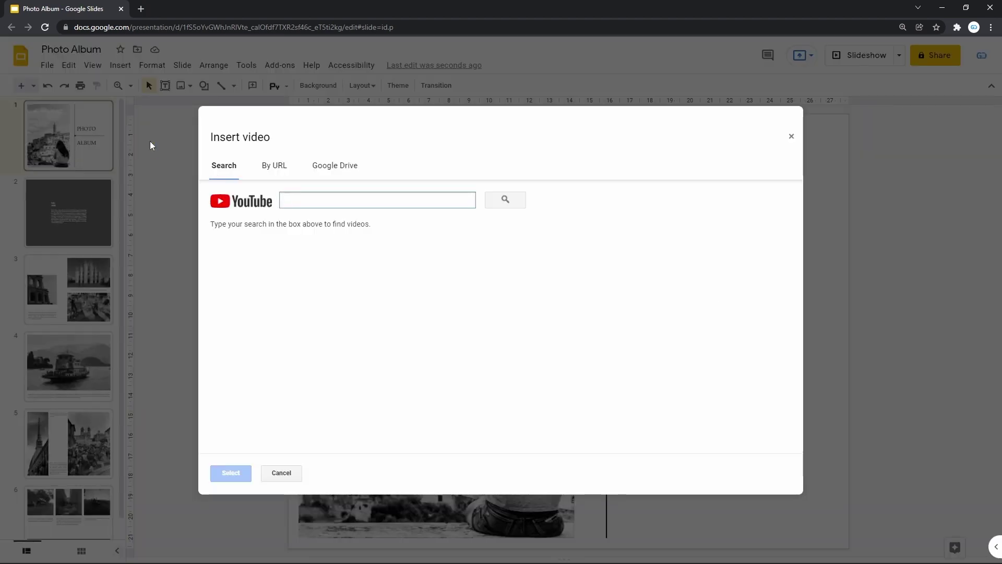
click(298, 197)
text(Google )
text(Docs)
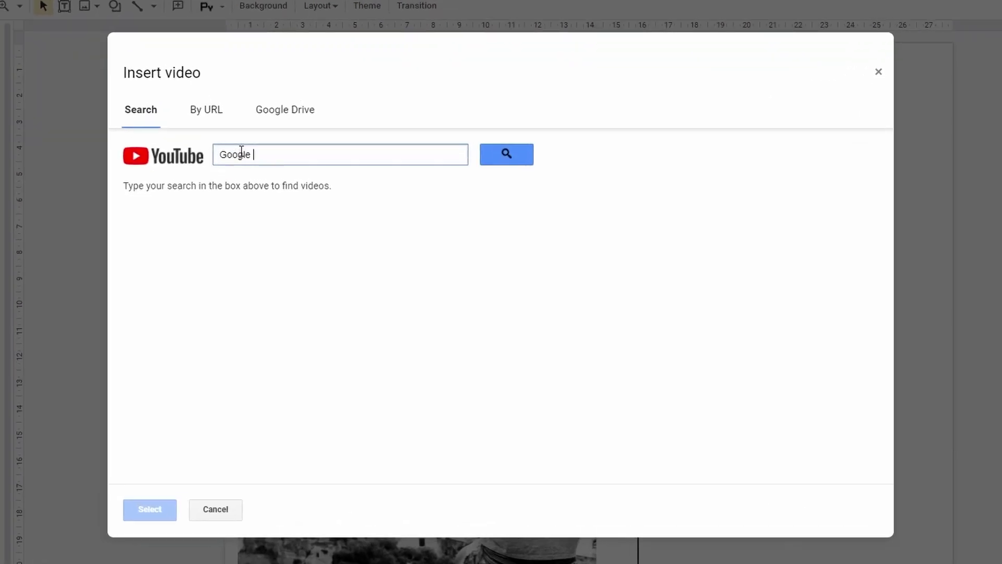
key(Return)
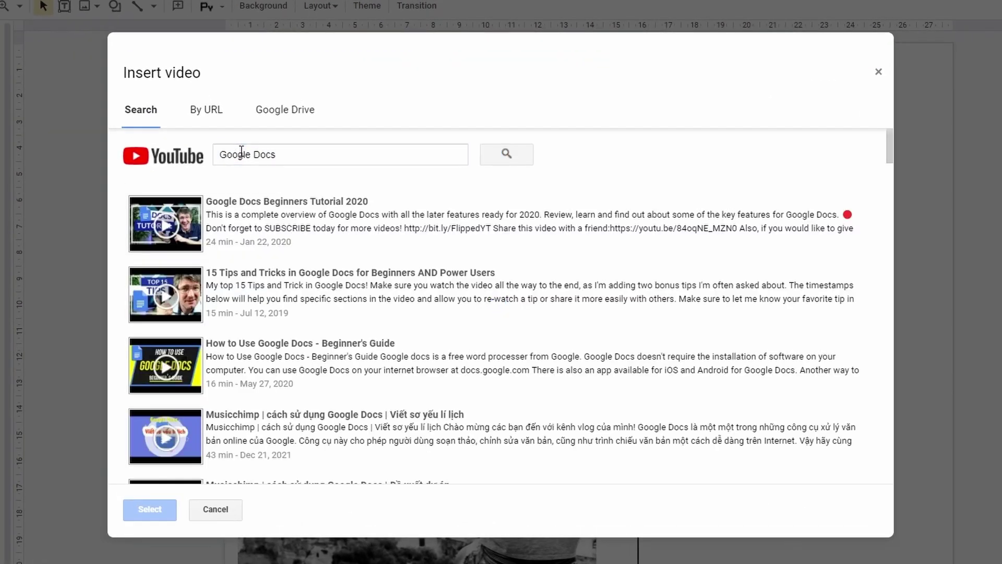
scroll(248, 316, down, 5)
scroll(248, 316, down, 7)
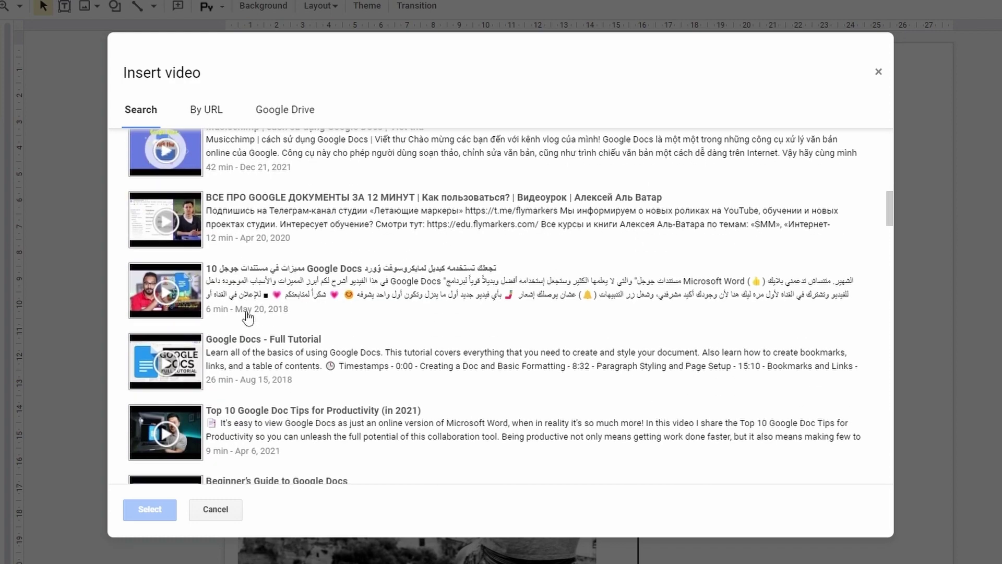
Try the By URL option with the suggested address, then move to the Google Drive files.
click(211, 113)
click(302, 150)
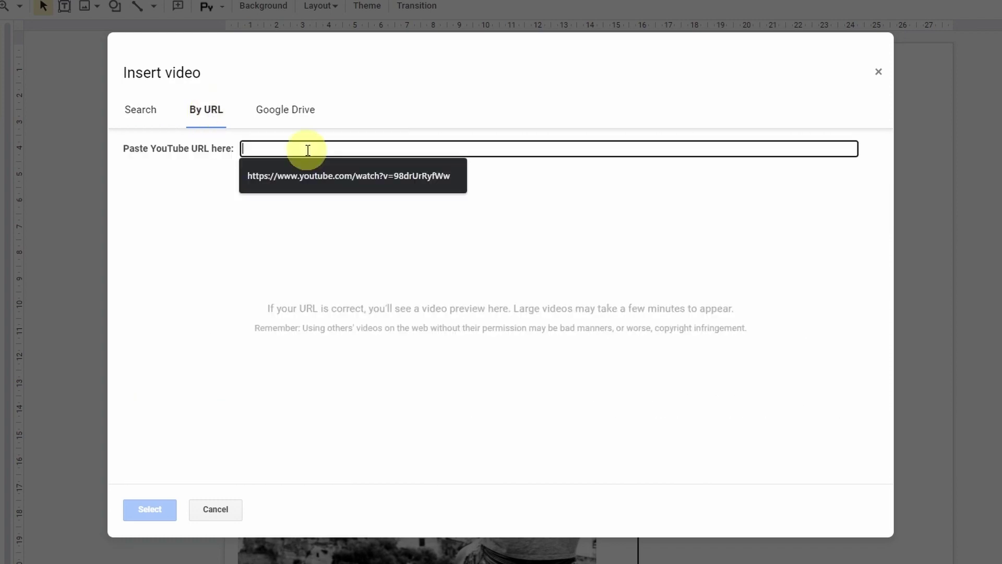
click(313, 172)
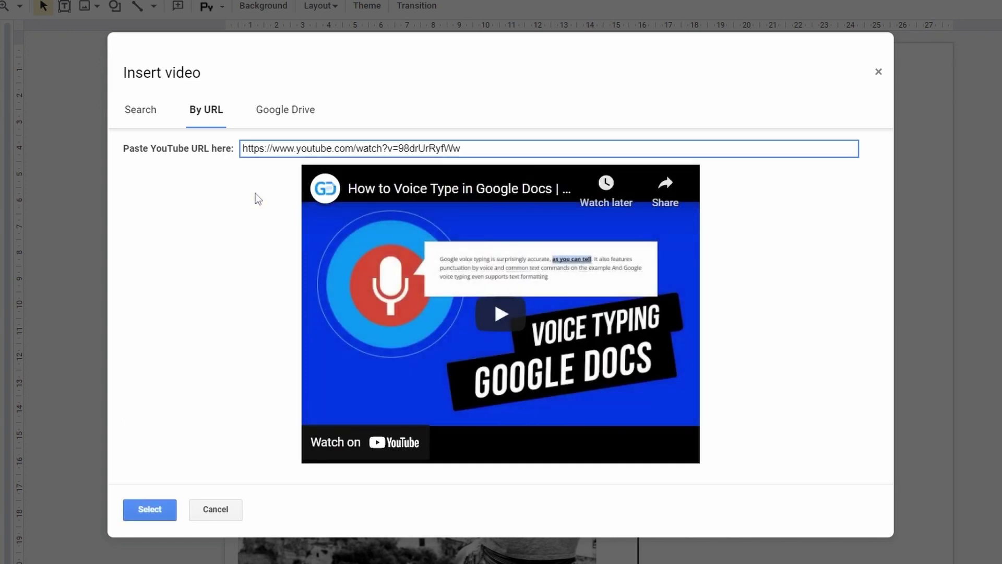
click(280, 120)
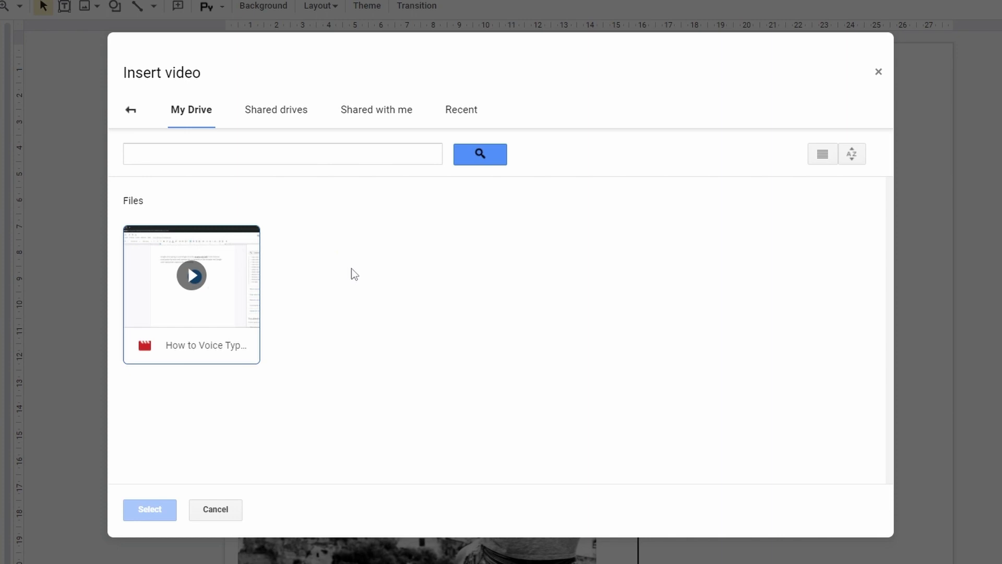
Search My Drive for 'voice' and choose the How to Voice Type video.
click(233, 258)
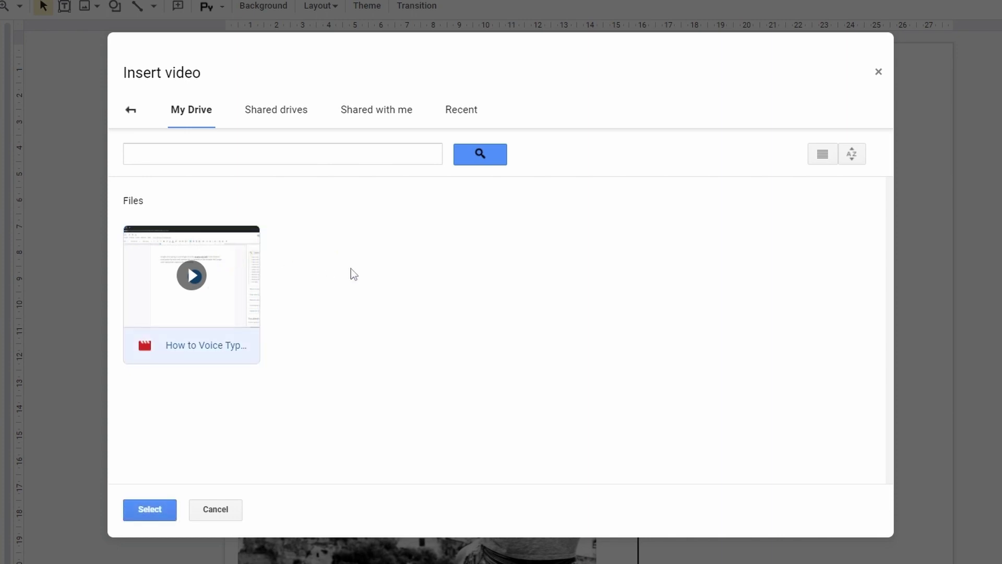
click(427, 293)
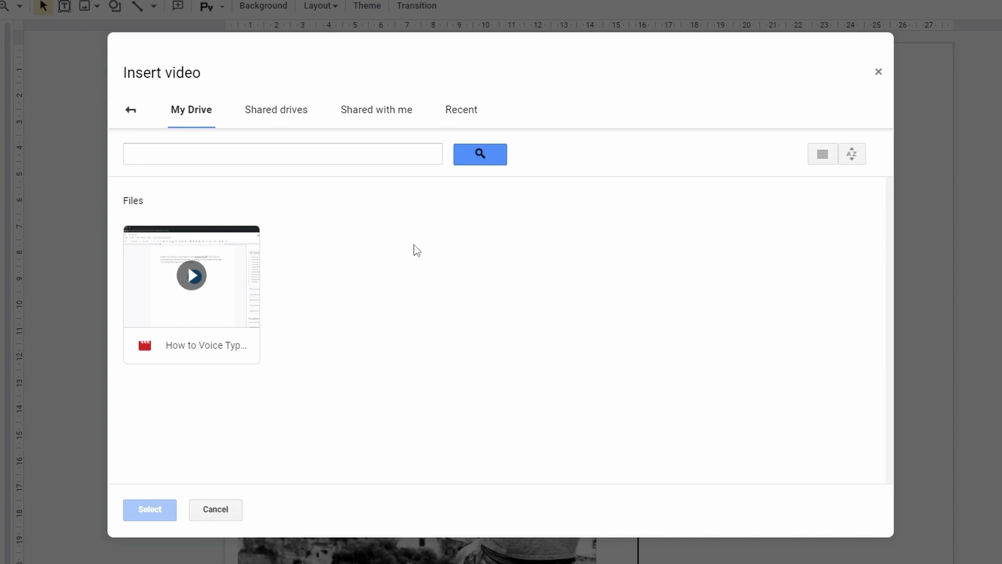
click(407, 150)
text(voice)
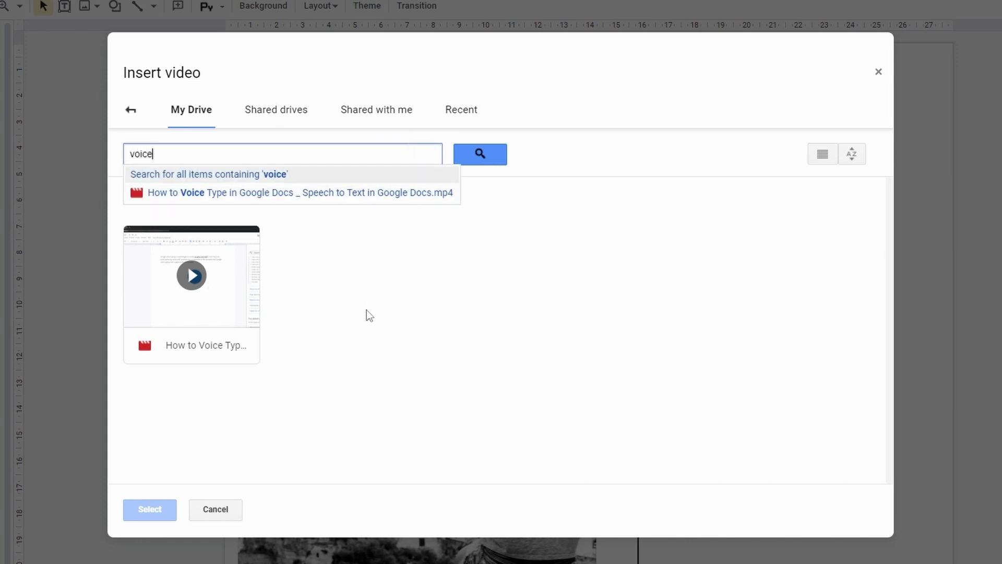
key(Return)
click(223, 288)
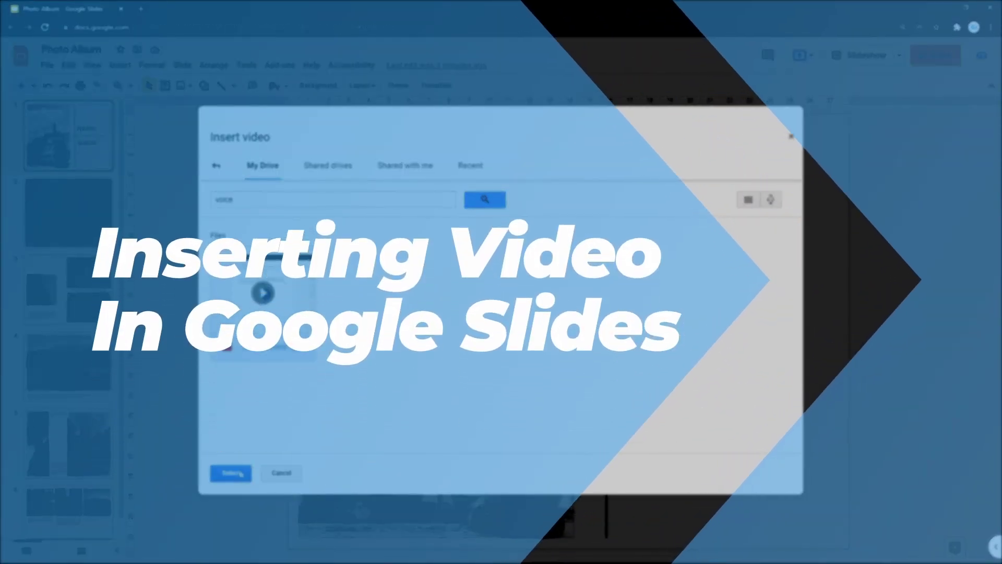
Select the How to Voice Type video and insert it onto the title slide.
click(231, 473)
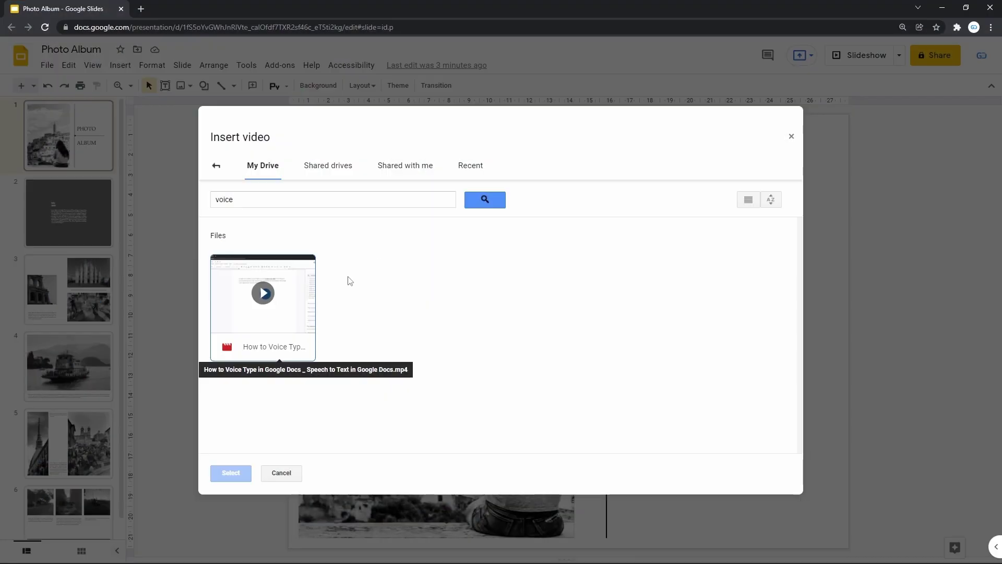
click(283, 312)
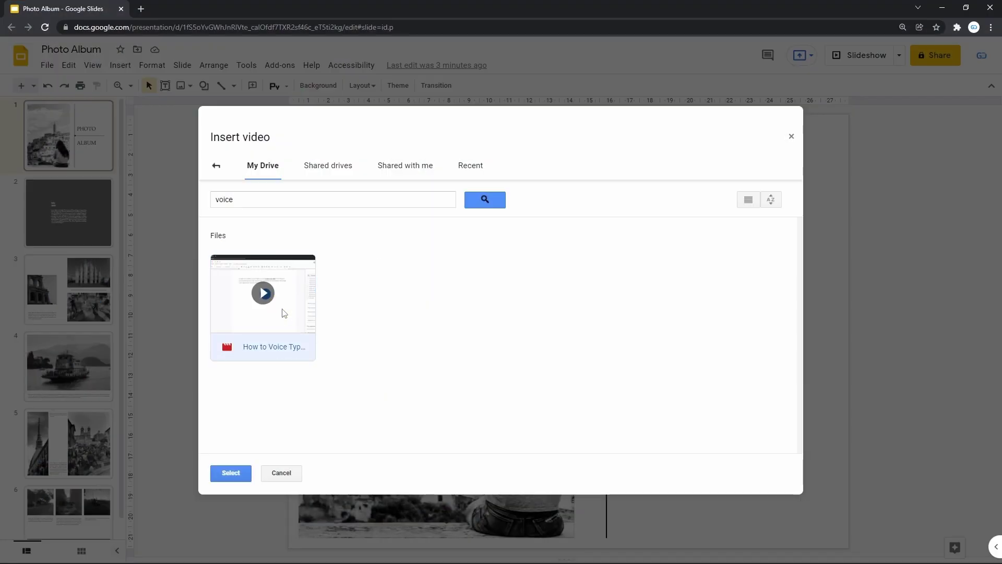
click(241, 474)
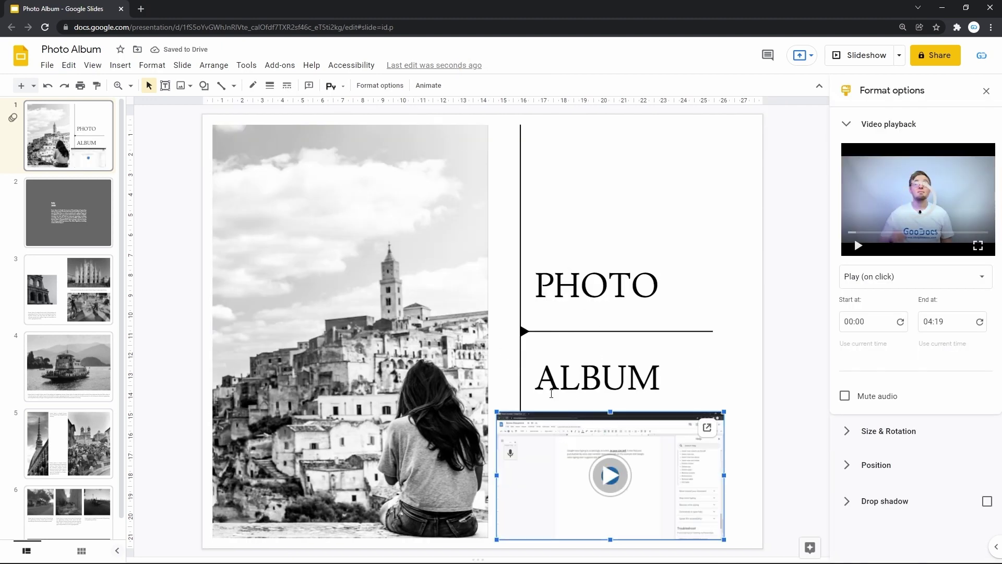
Drag the video from the slide's bottom-right up onto the photo.
drag(554, 443, 432, 348)
drag(450, 385, 541, 246)
drag(545, 211, 370, 355)
Resize the video from its corners, undoing one stray top-edge resize.
drag(540, 307, 642, 188)
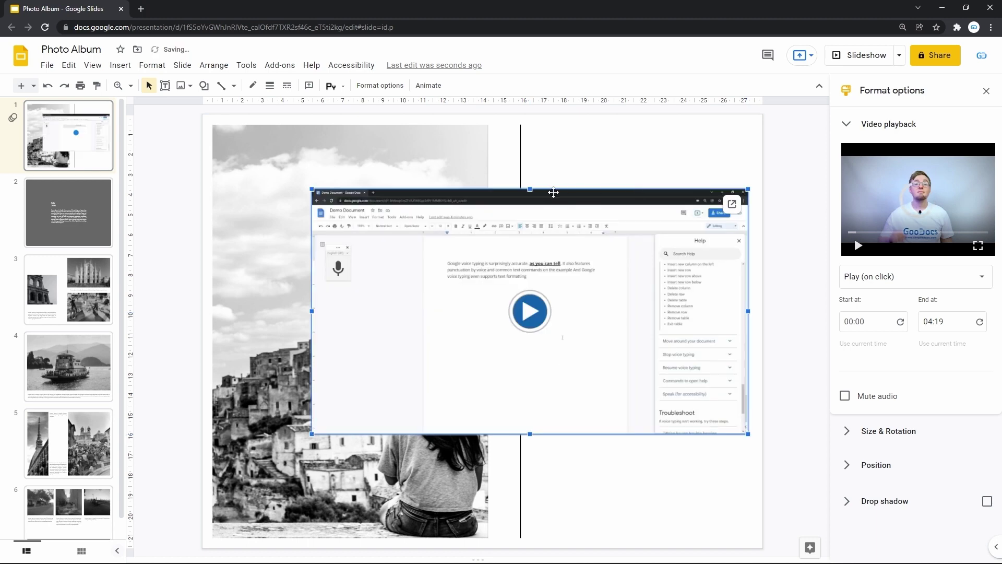
drag(530, 196, 531, 232)
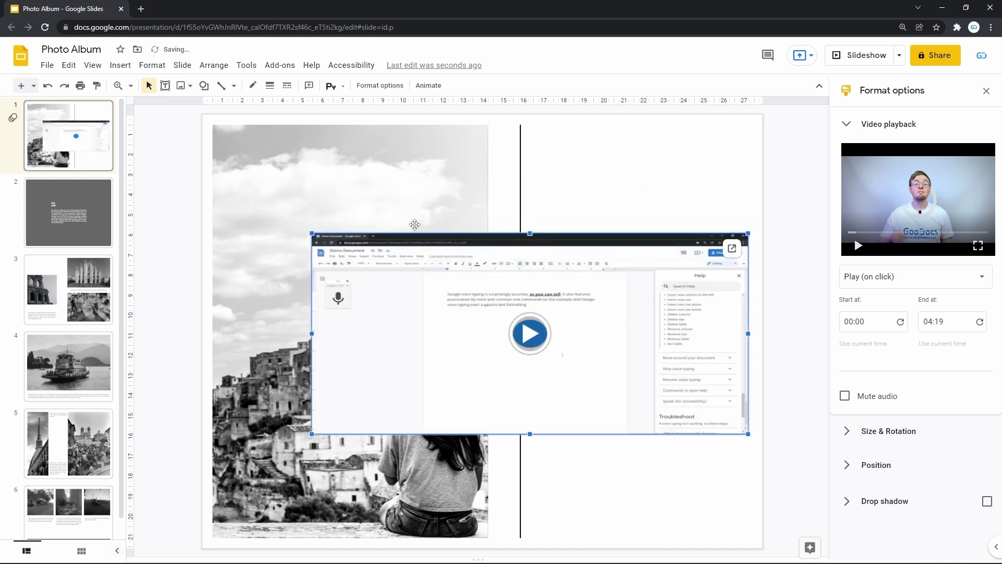
key(ctrl+z)
drag(312, 189, 322, 223)
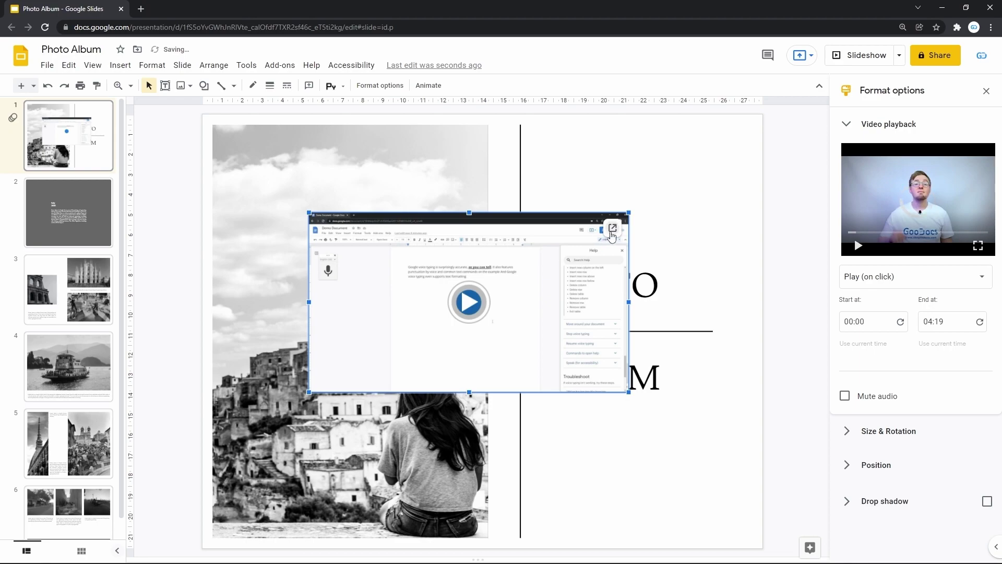
click(612, 230)
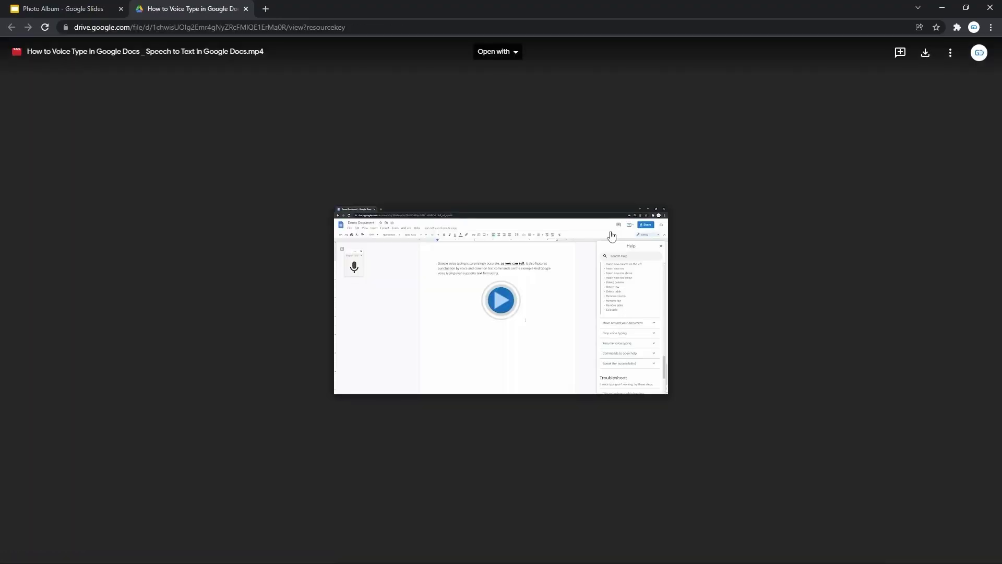
key(ctrl+w)
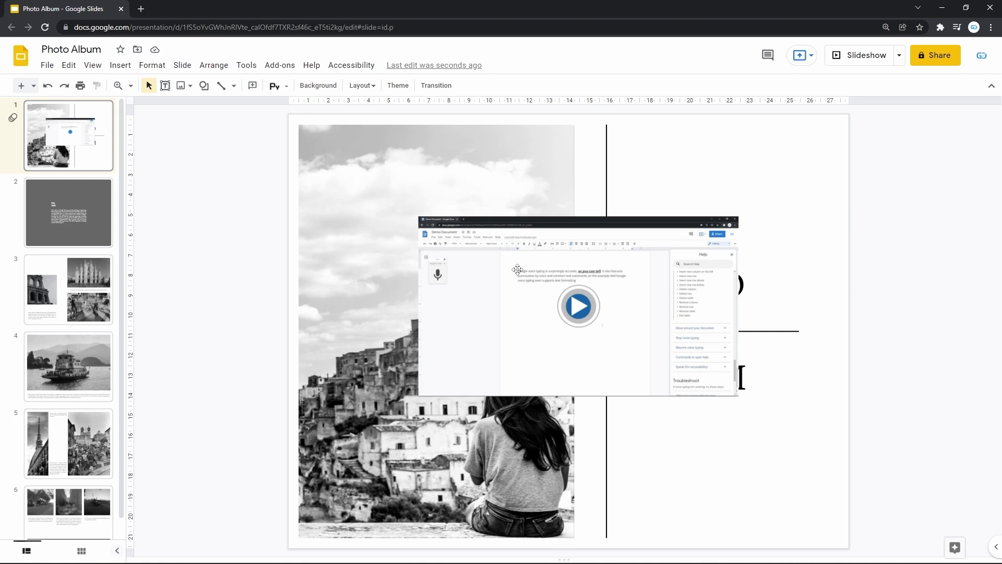
Give the video a black, 4px dashed border, then undo the border styling.
click(481, 306)
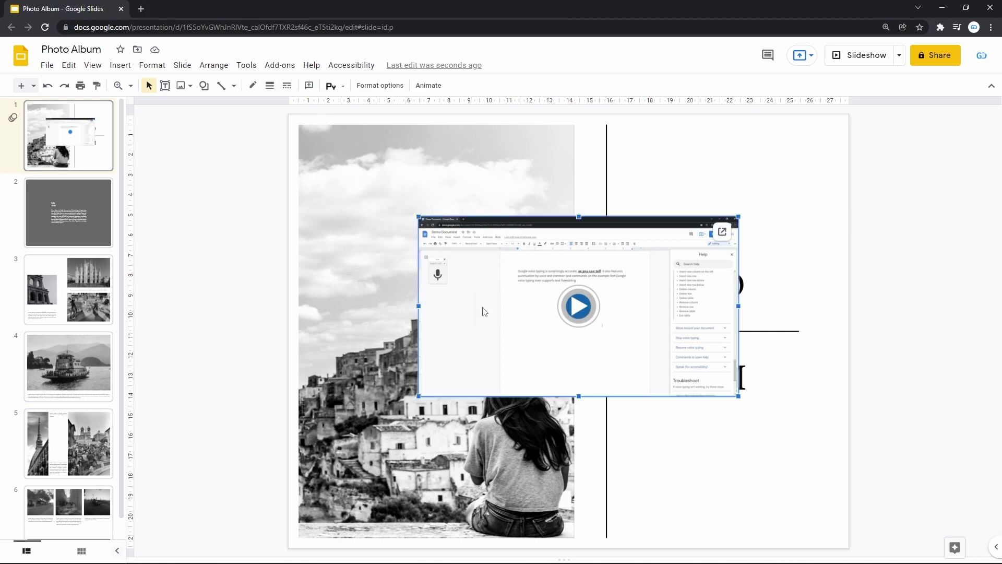
click(253, 86)
click(258, 120)
click(269, 86)
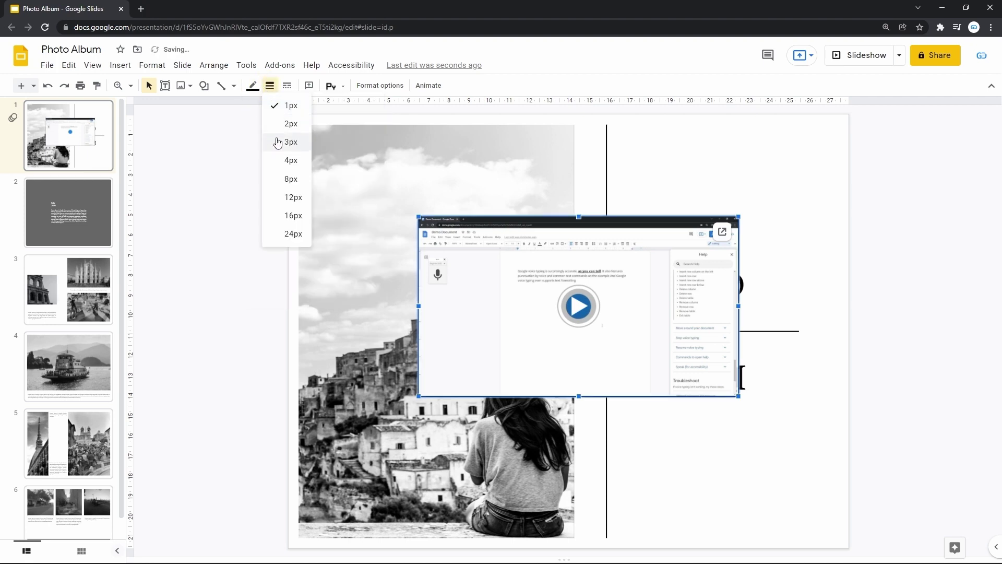
click(282, 161)
click(287, 85)
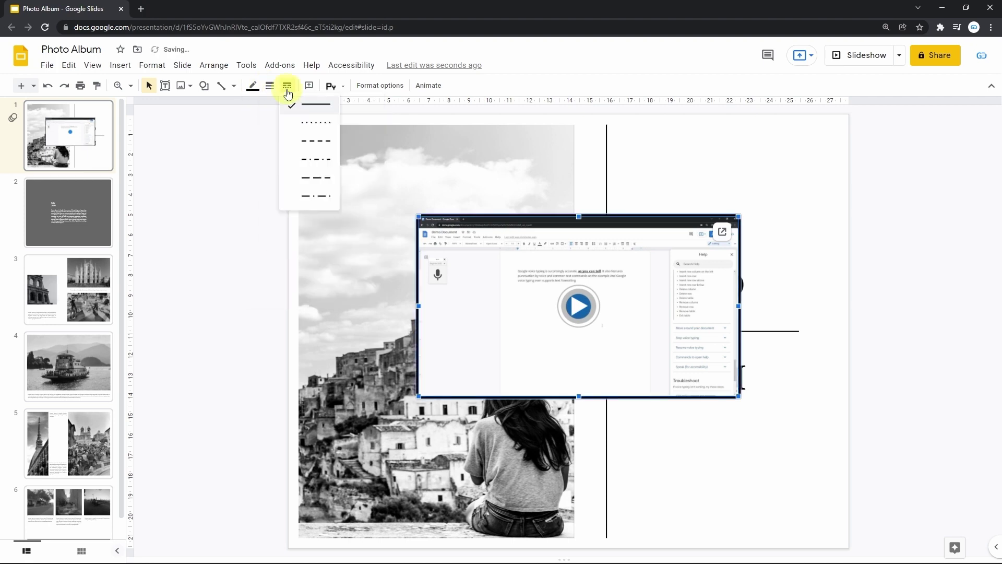
click(309, 141)
key(ctrl+z)
key(ctrl+z)
key(ctrl+z)
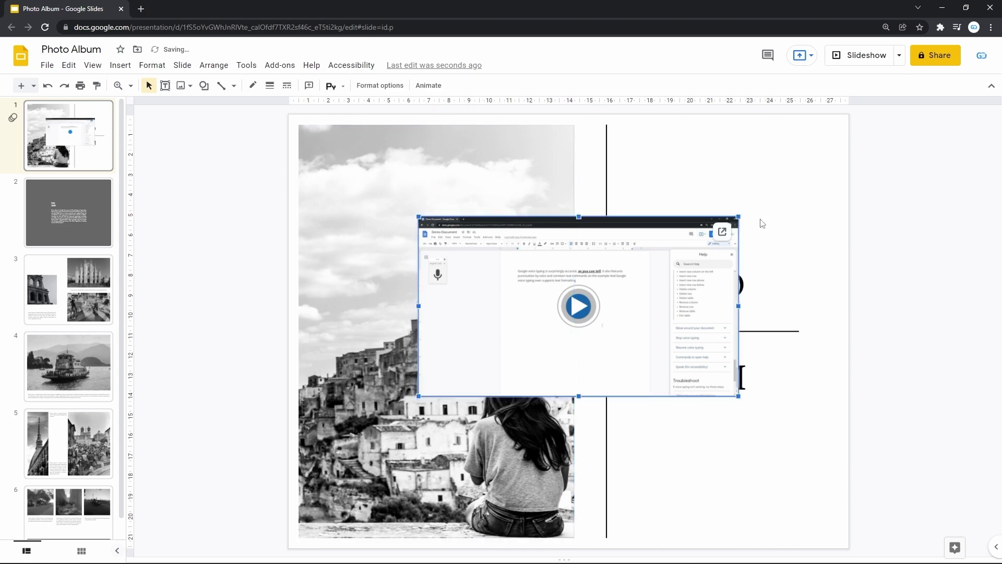
Open the video's Format options and preview it, scrubbing to about 2:17 and back.
click(383, 87)
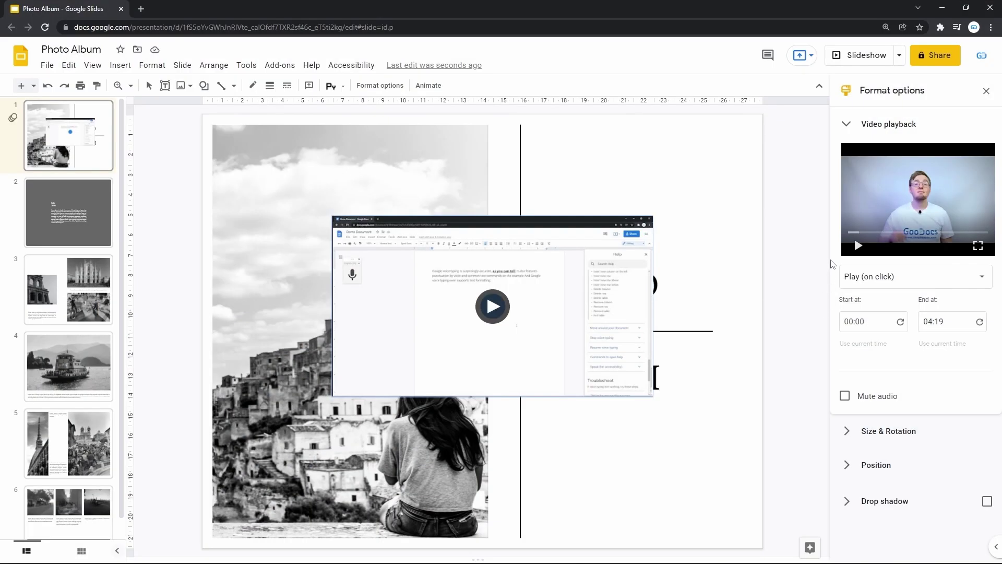
click(859, 244)
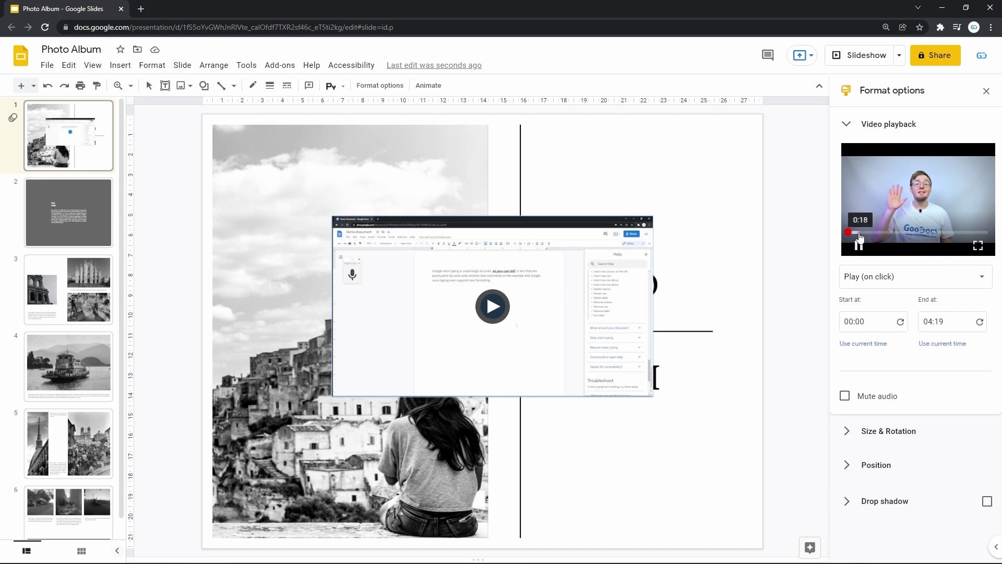
drag(860, 235, 945, 233)
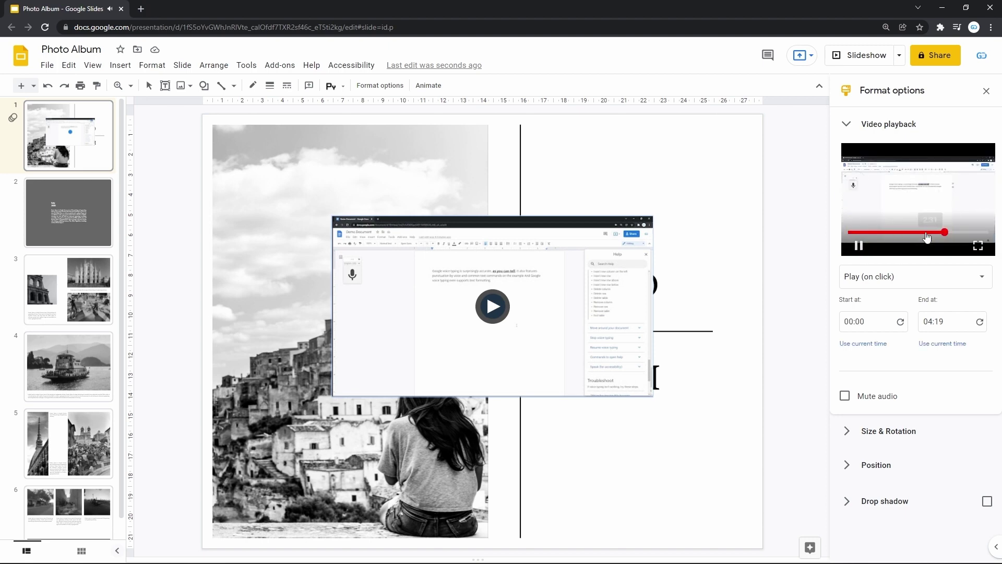
click(855, 235)
click(858, 245)
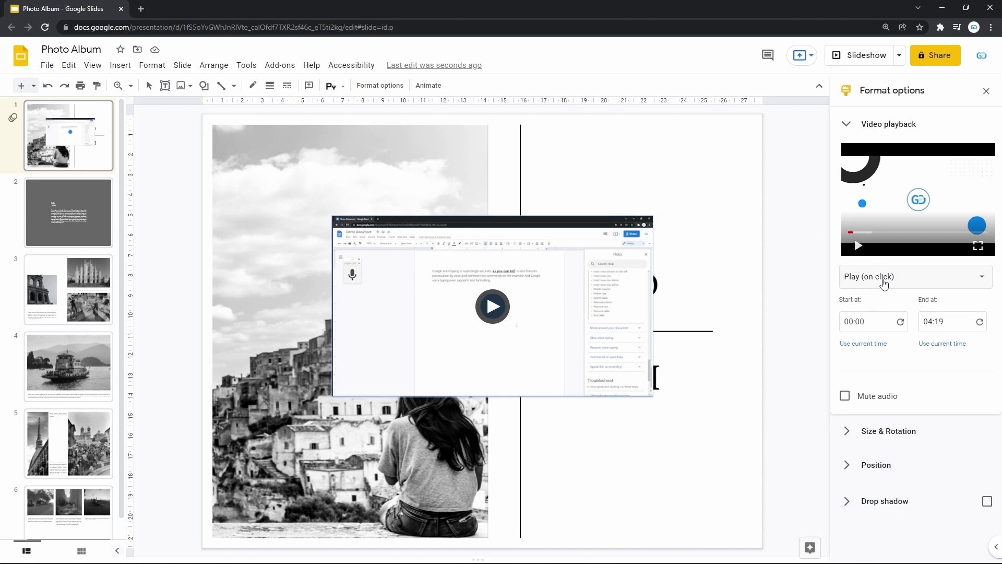
Try a 00:03 end time, test-play the clip, then reset it to full length.
click(925, 322)
key(ctrl+a)
text(00:03)
click(899, 359)
click(494, 308)
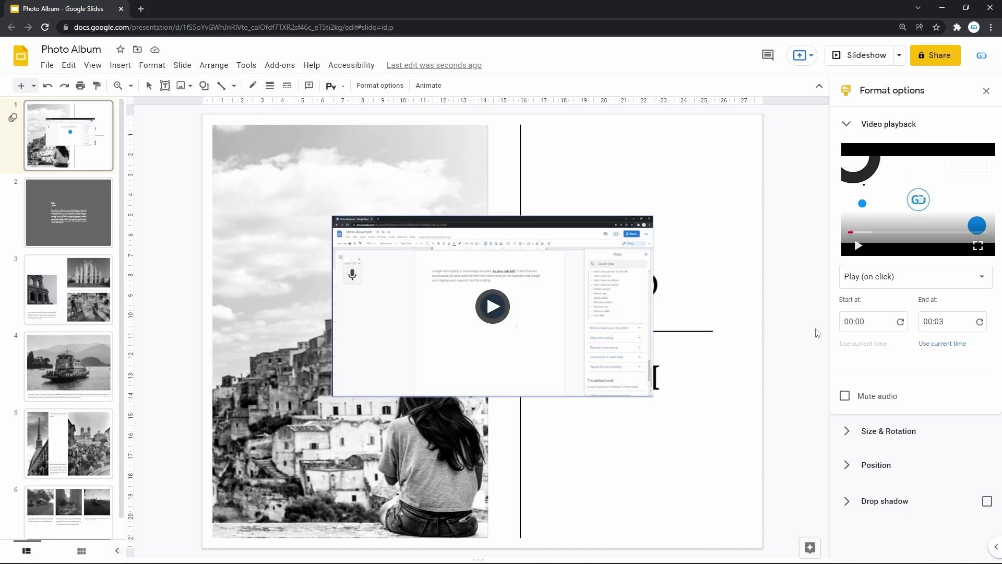
click(980, 324)
Set the video's start to 00:43 and end to 02:07 from the preview position.
click(939, 319)
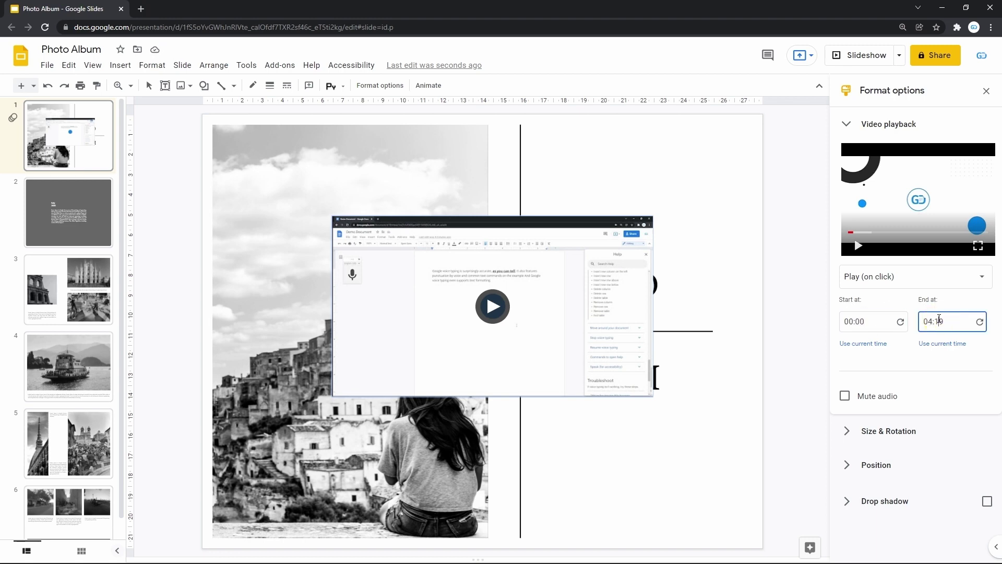
click(873, 233)
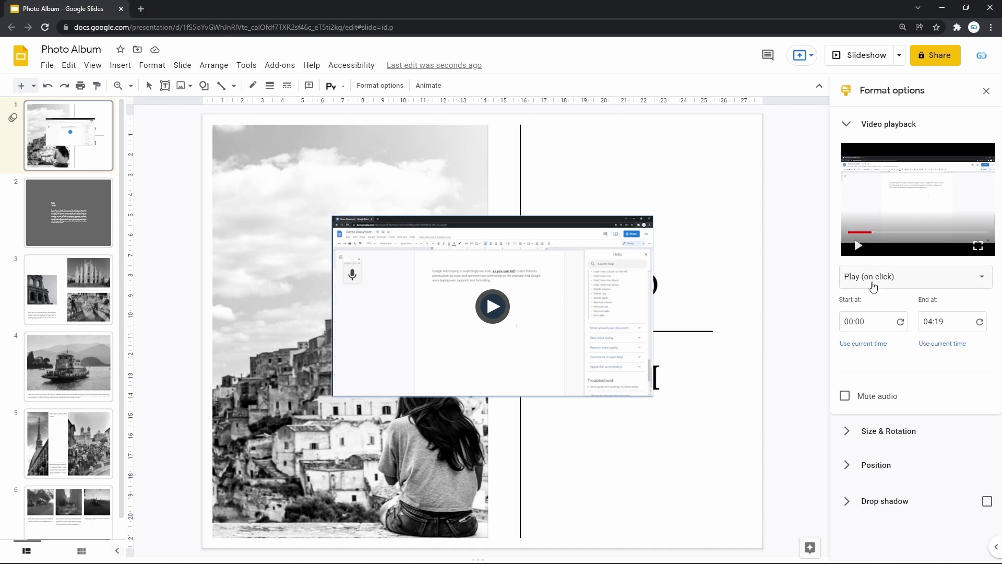
click(859, 343)
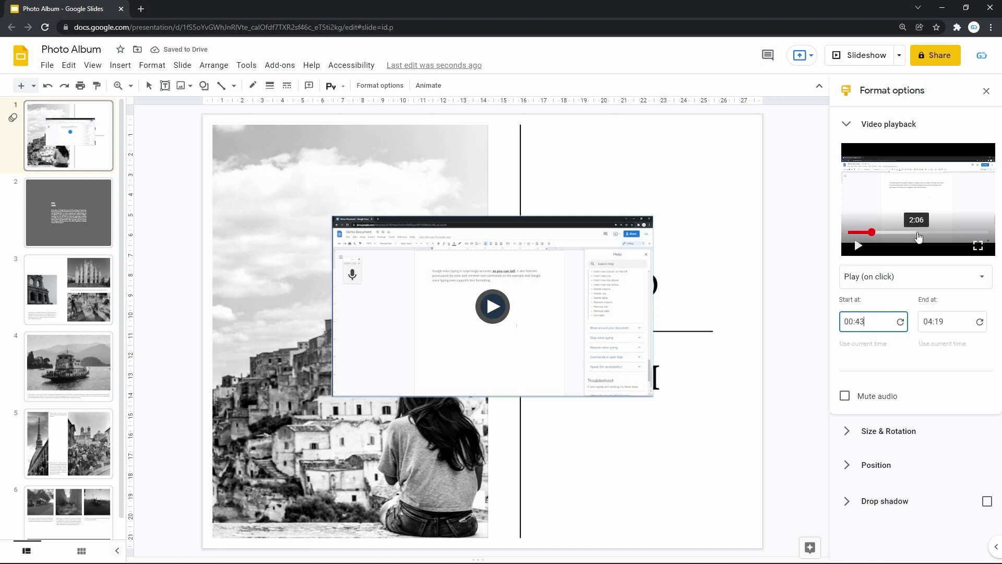
click(917, 233)
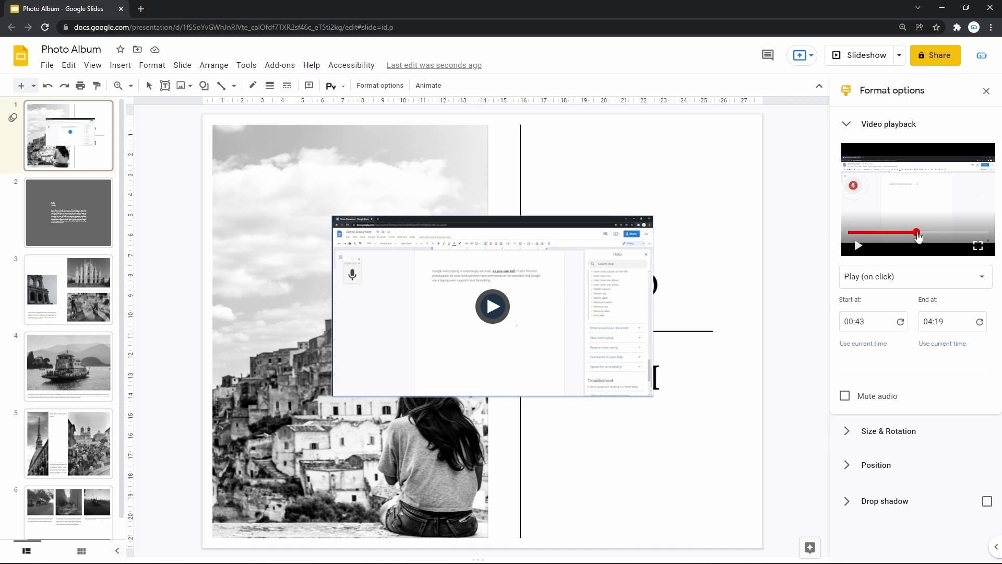
click(936, 345)
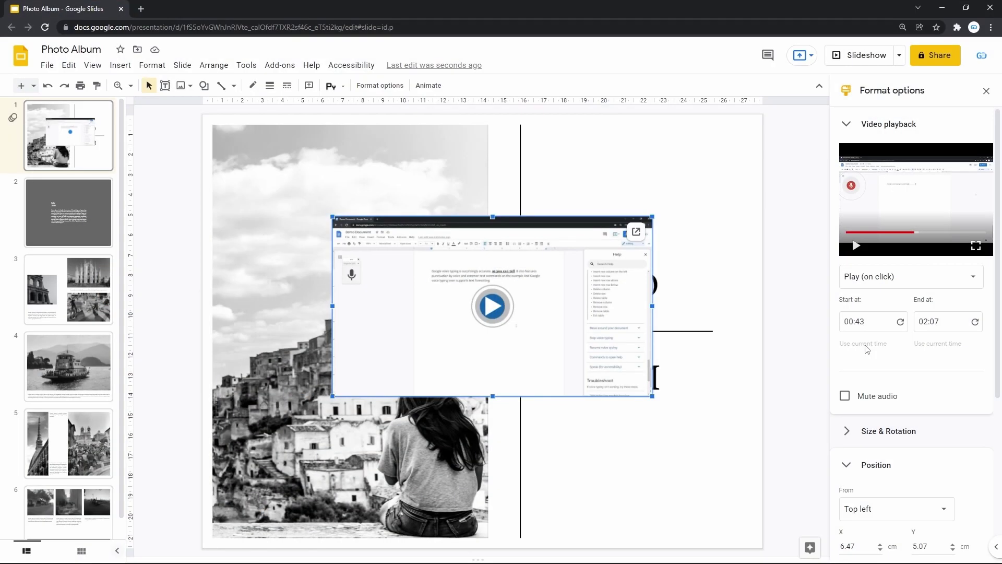
Resize the video to about 14.52 cm wide by 9.71 cm tall.
scroll(865, 349, down, 1)
click(850, 385)
scroll(849, 386, down, 2)
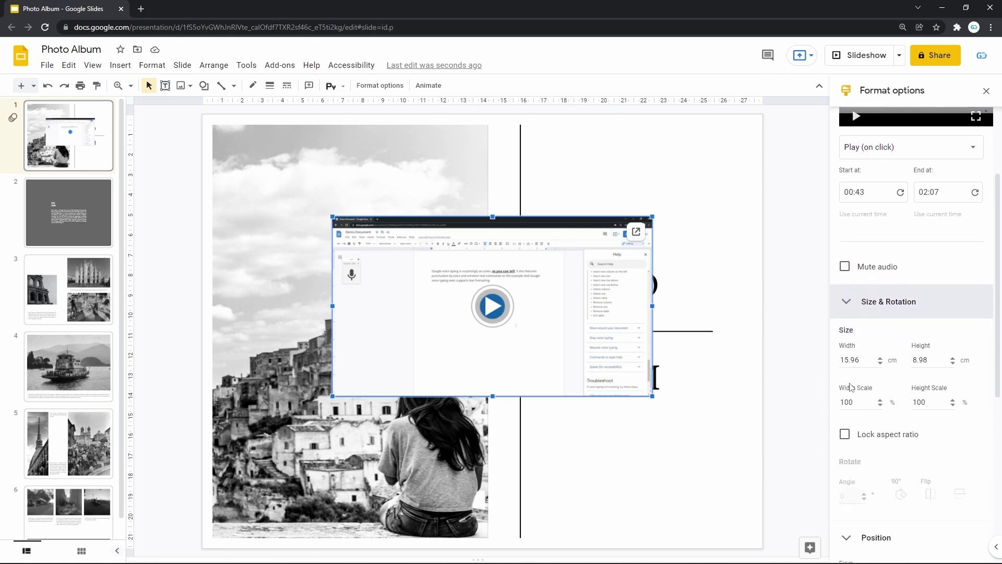
click(881, 363)
click(881, 363)
click(880, 363)
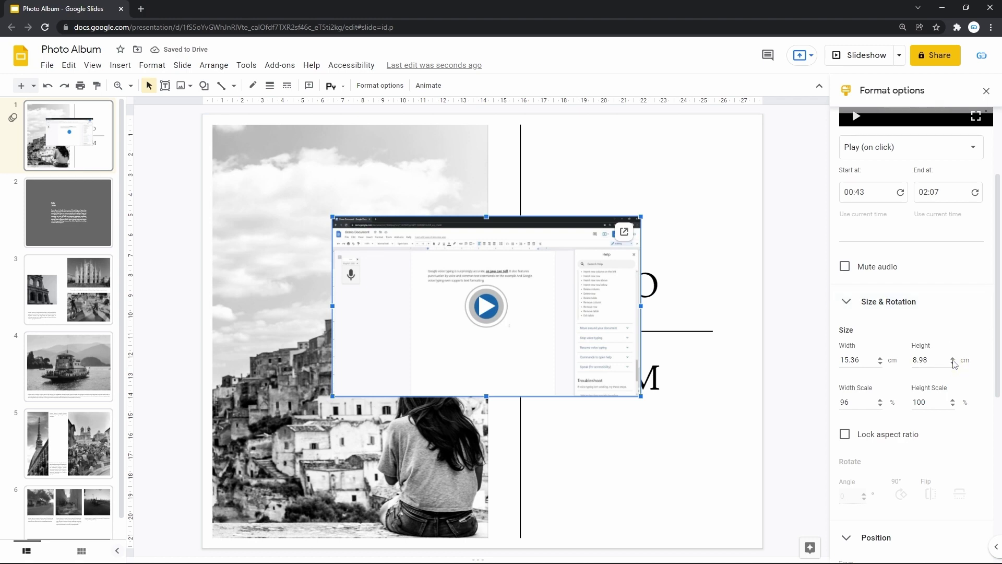
click(881, 406)
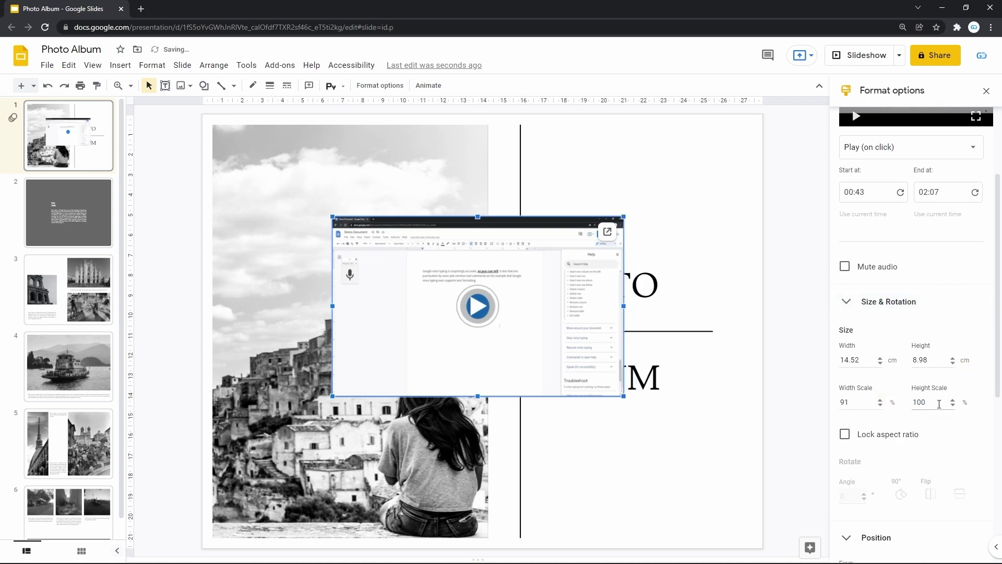
click(957, 406)
click(953, 401)
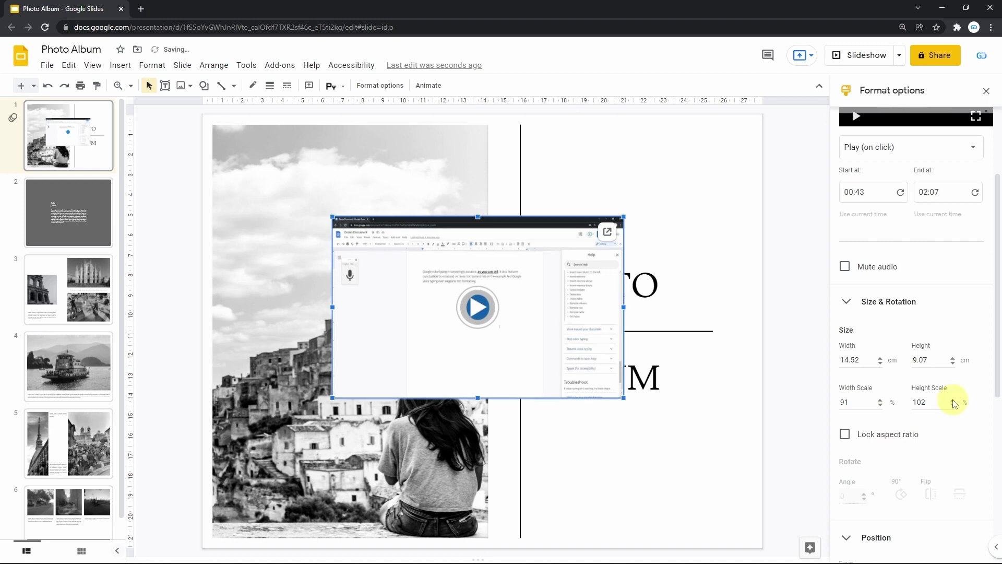
click(953, 358)
click(953, 358)
Position the video at X 6.97 cm, Y 4.47 cm.
scroll(956, 360, down, 2)
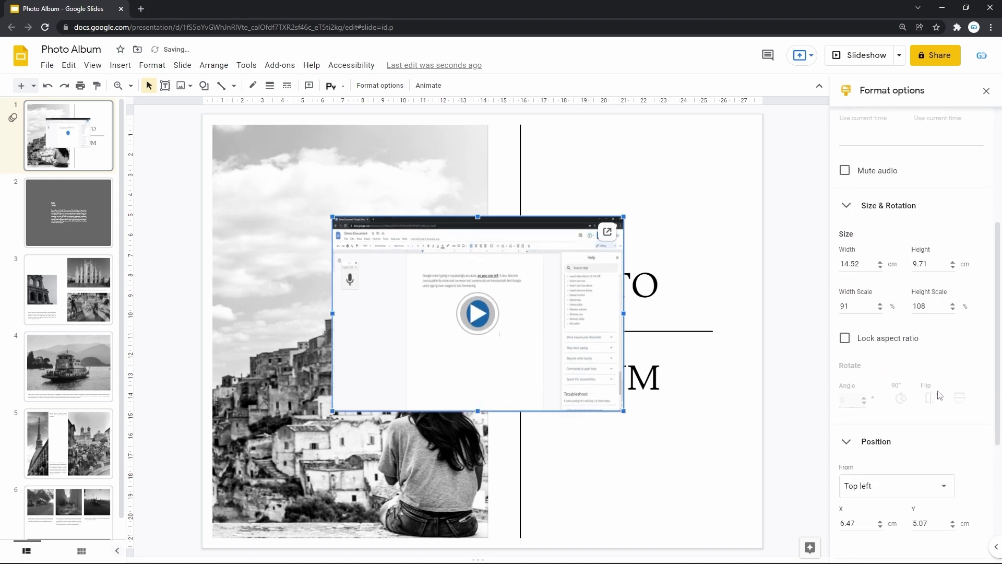
scroll(911, 447, down, 3)
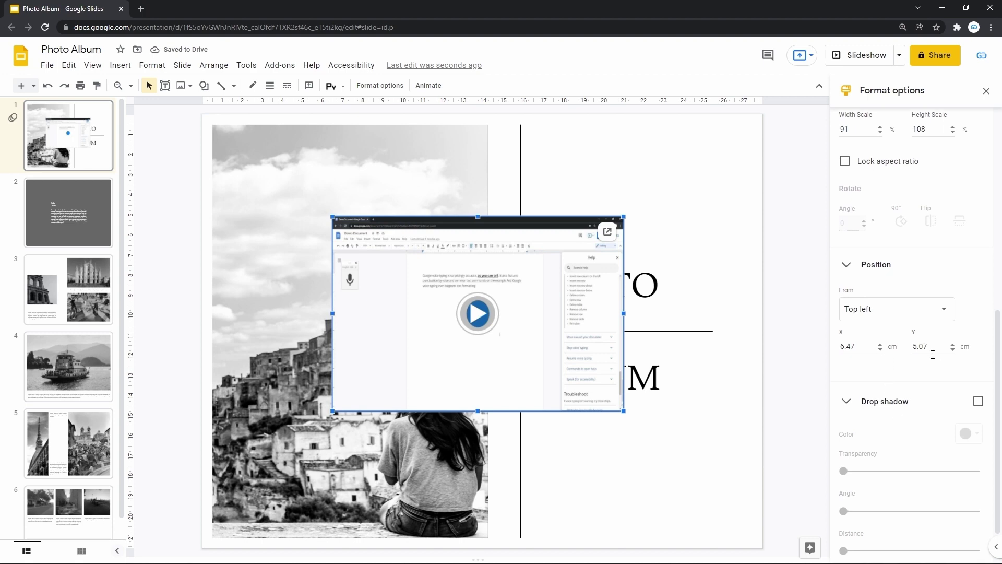
click(953, 349)
click(954, 349)
click(953, 349)
click(953, 349)
click(953, 348)
click(953, 349)
click(881, 344)
click(880, 344)
click(881, 344)
click(881, 344)
click(880, 344)
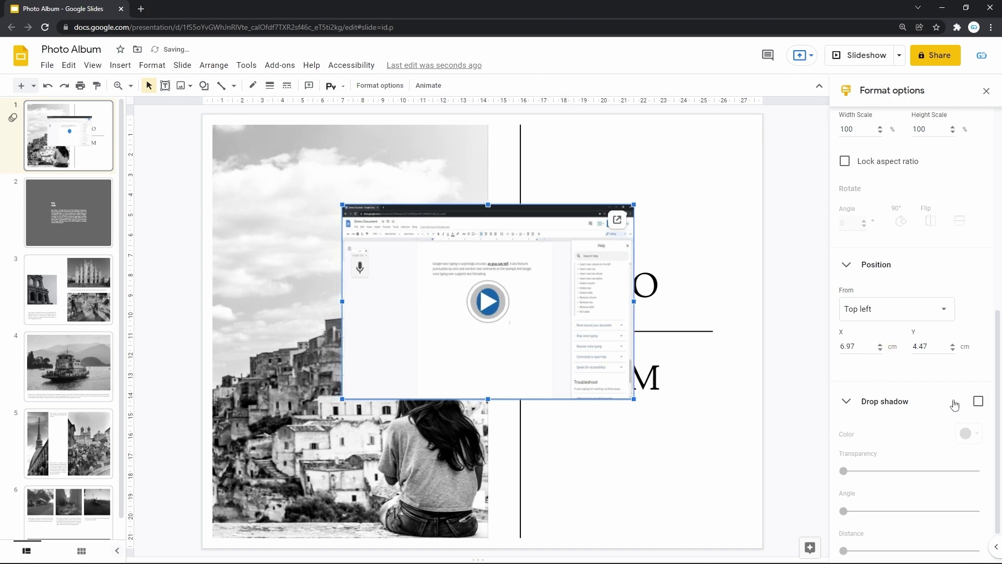
Add a soft black drop shadow toward the lower right with blur radius 37, then open Motion.
click(978, 401)
drag(912, 471, 876, 471)
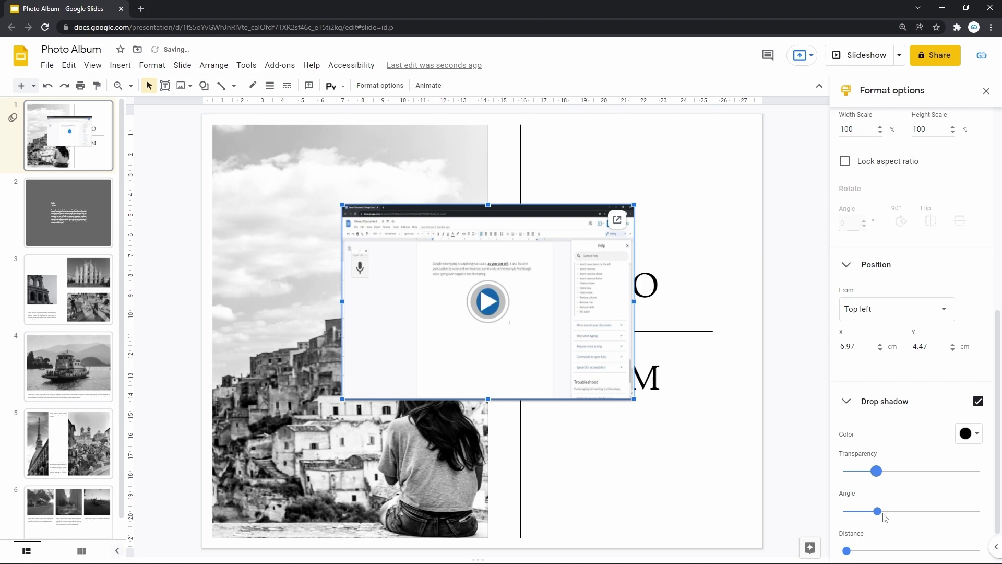
drag(878, 511, 910, 511)
scroll(910, 517, down, 1)
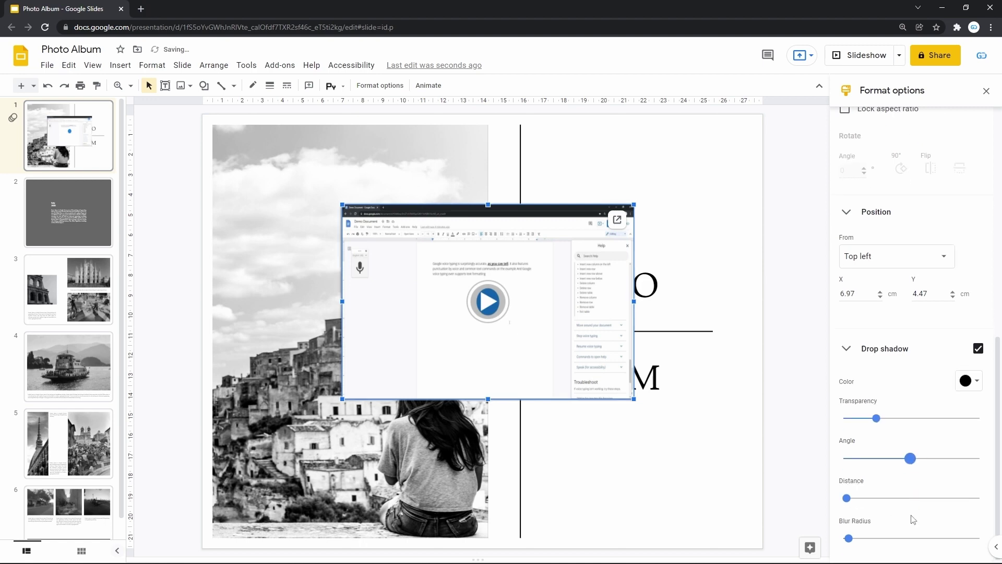
drag(846, 499, 897, 499)
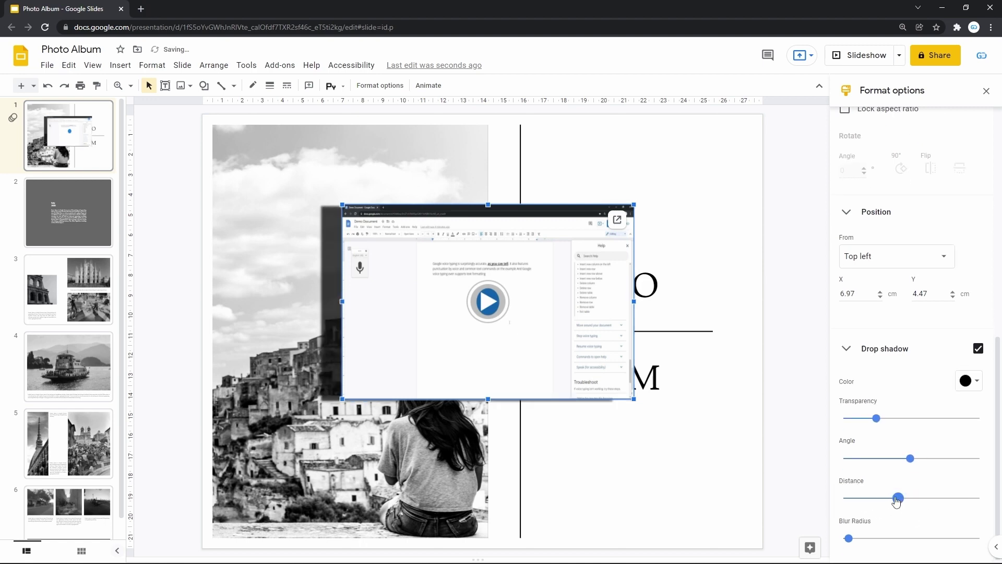
drag(910, 458, 858, 459)
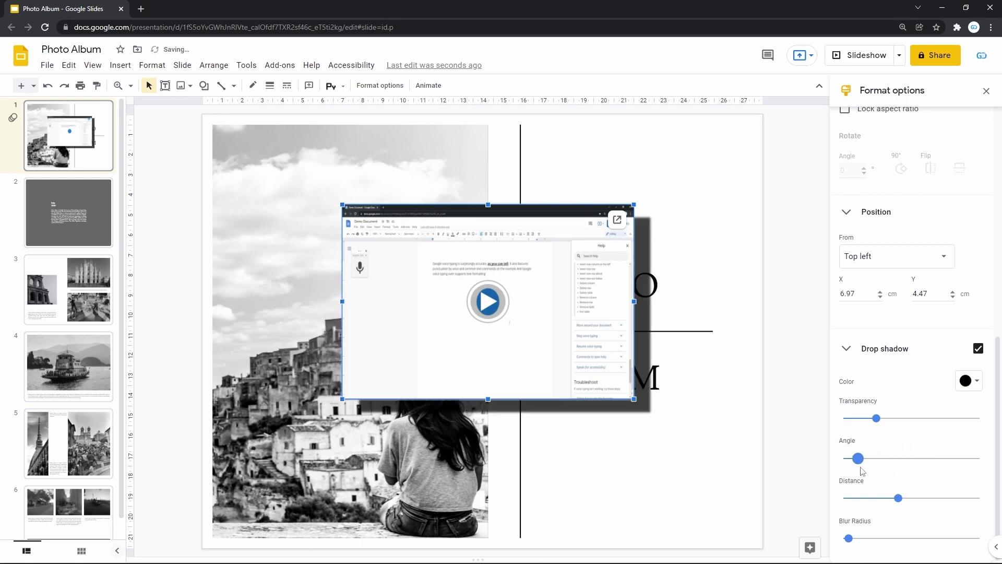
drag(848, 538, 897, 540)
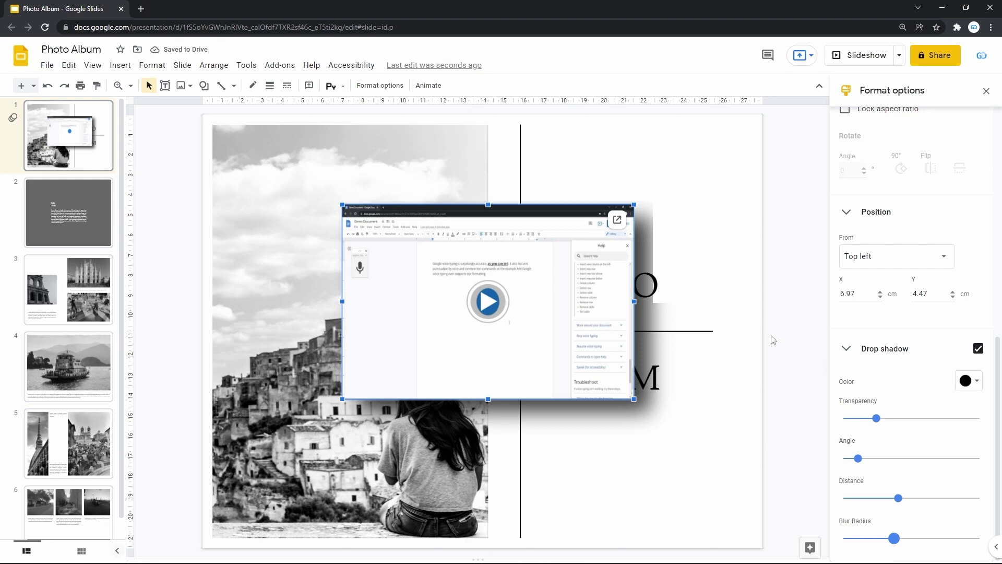
click(429, 86)
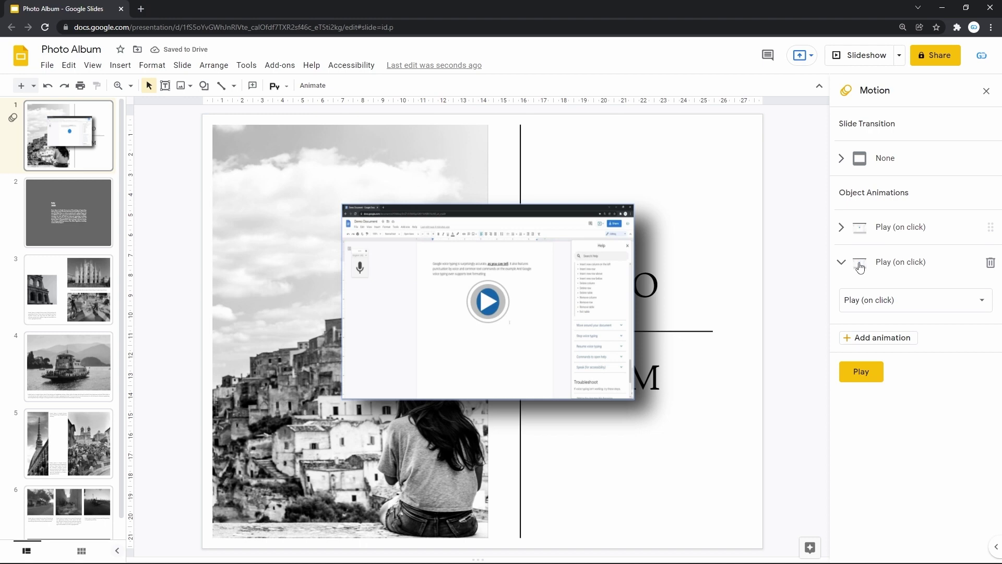
Change the video's playback start from Play (on click) to Play (automatically).
click(871, 301)
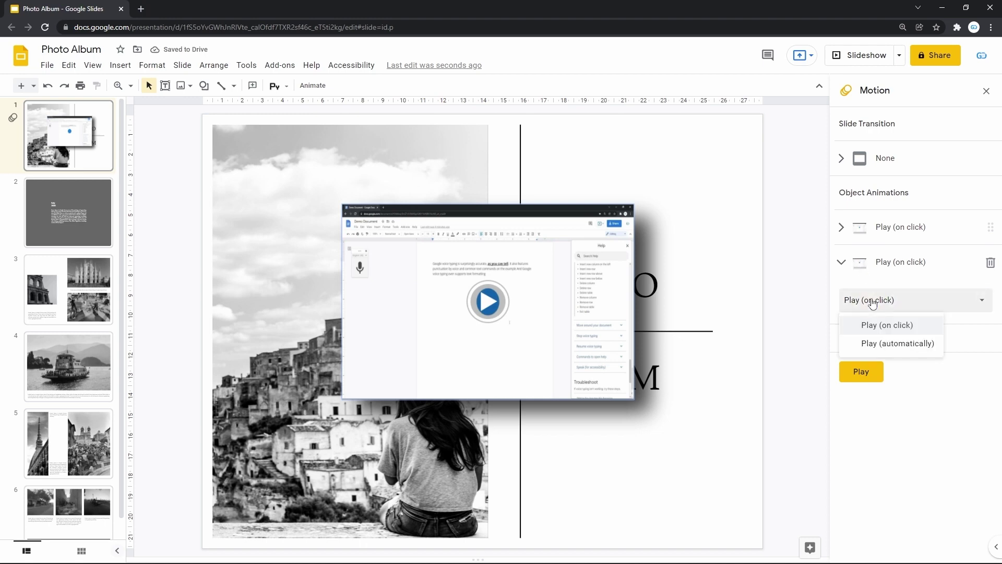
click(880, 343)
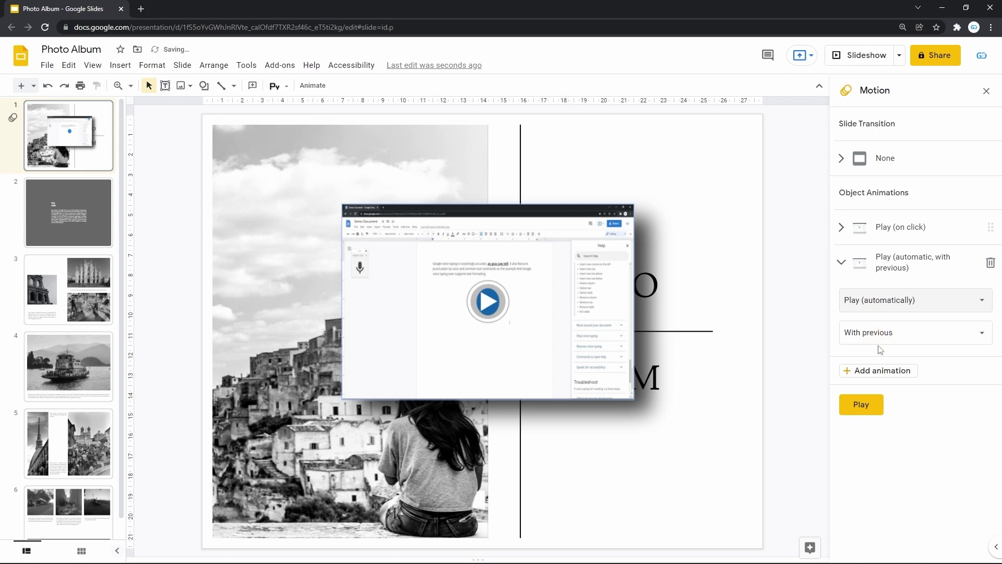